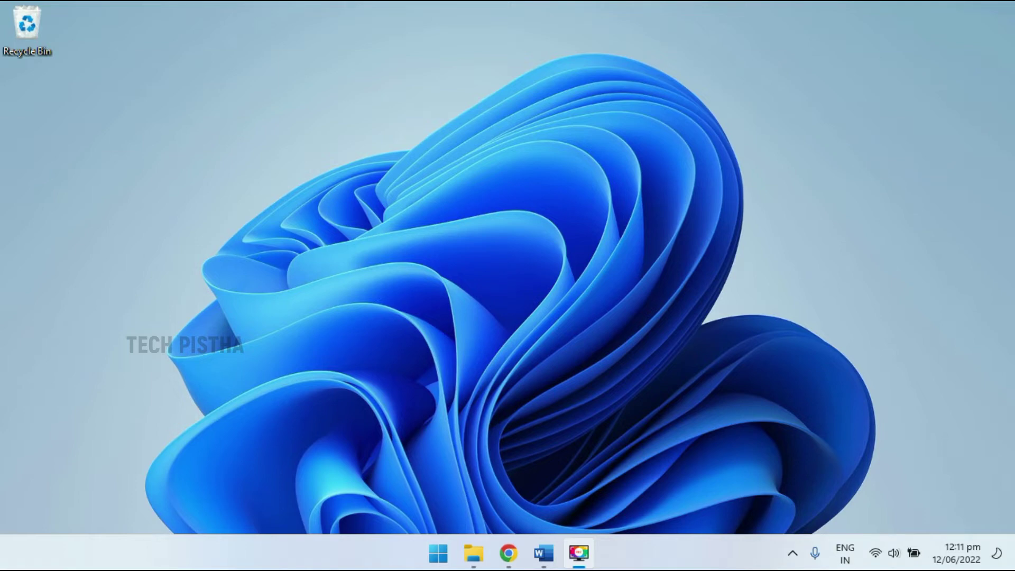
- Find 'settings' through Start menu search and launch the Settings app
click(437, 552)
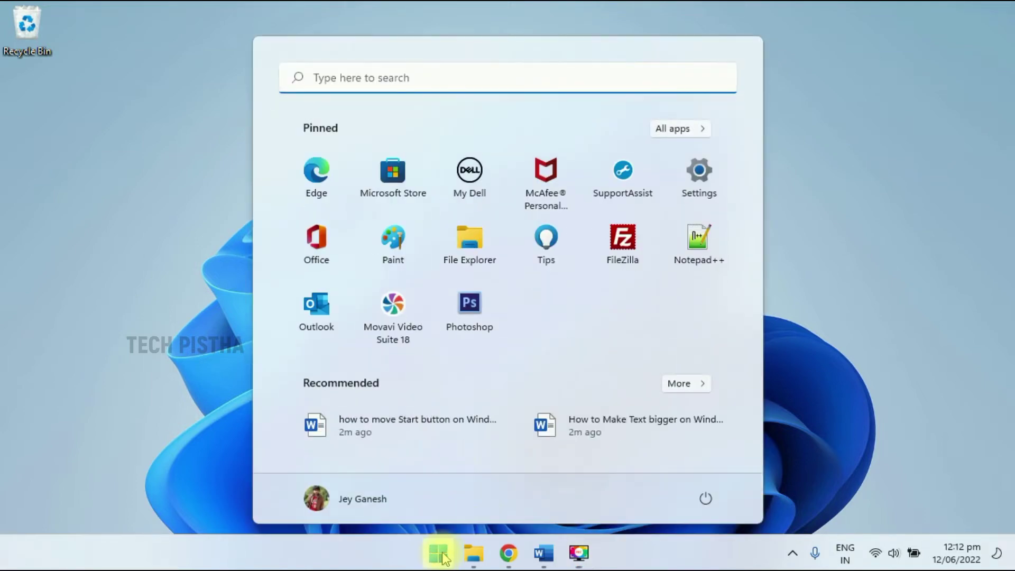
click(399, 77)
text(settings)
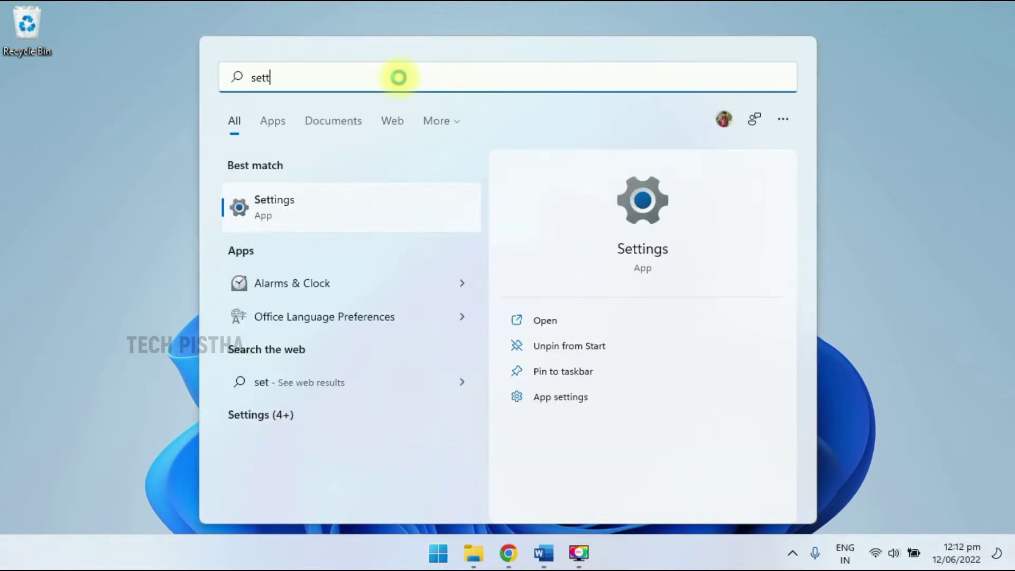
click(274, 202)
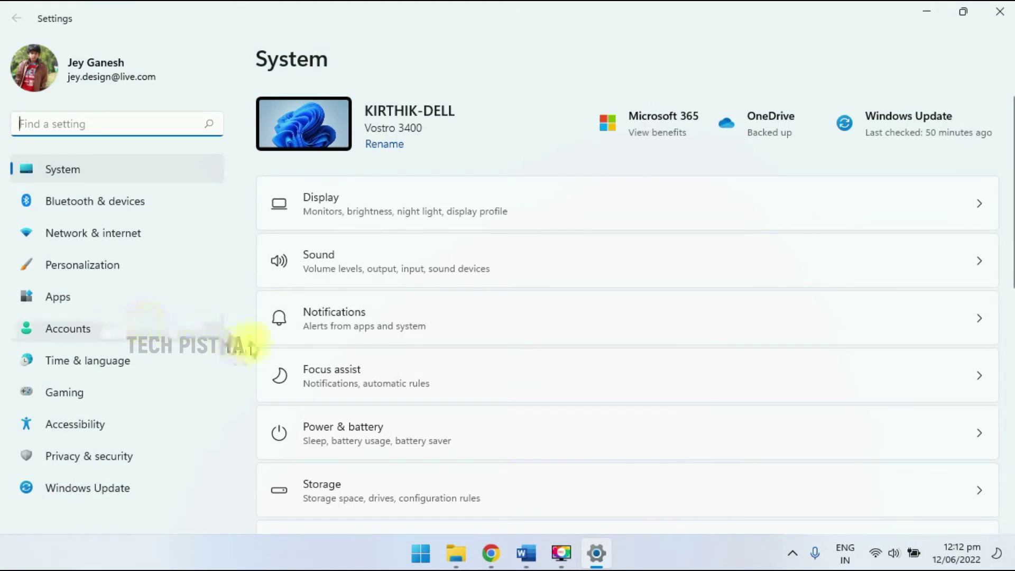
- Go to Personalization and then its Taskbar settings page
click(116, 269)
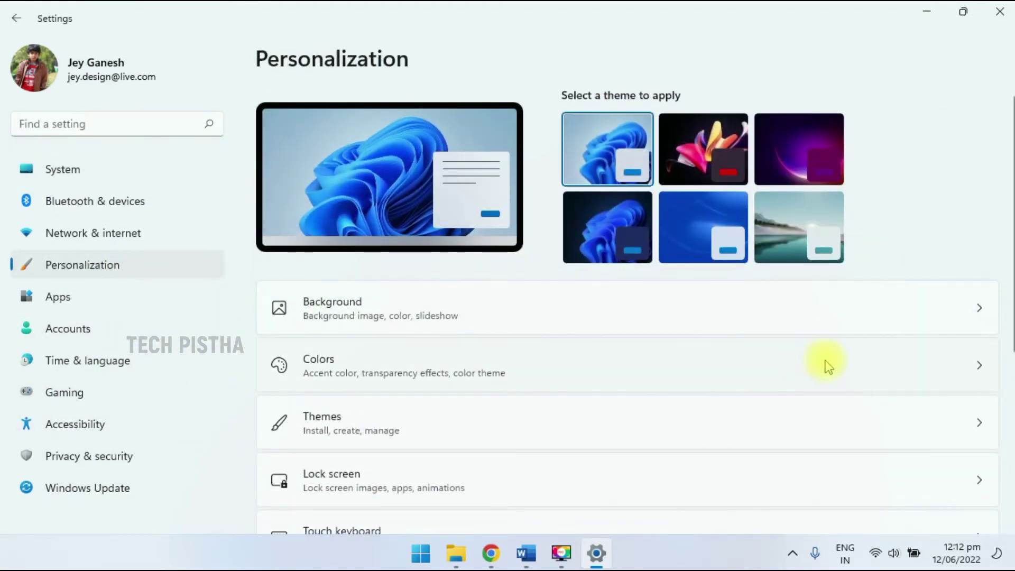
scroll(872, 352, down, 5)
scroll(872, 353, down, 3)
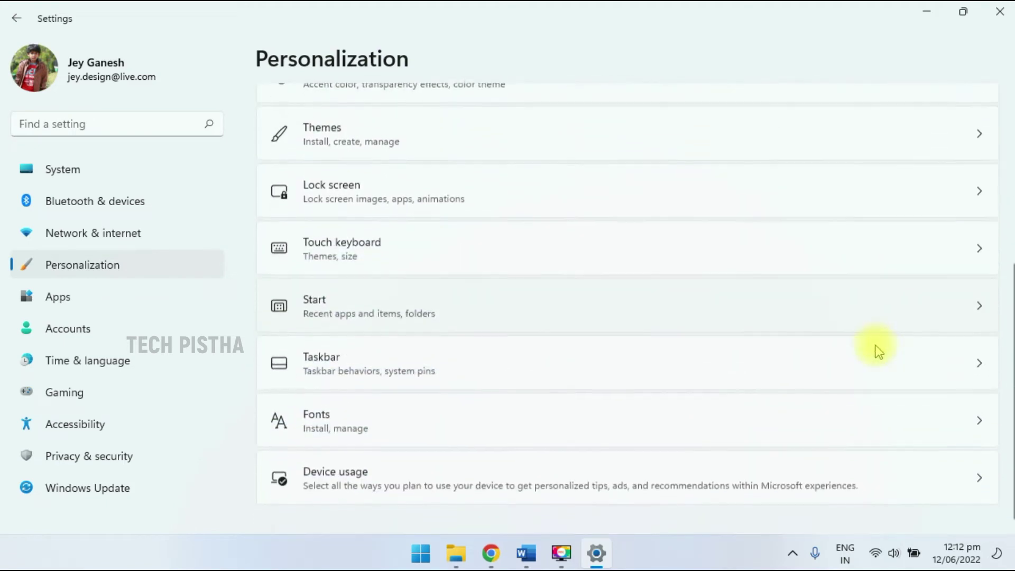
click(361, 362)
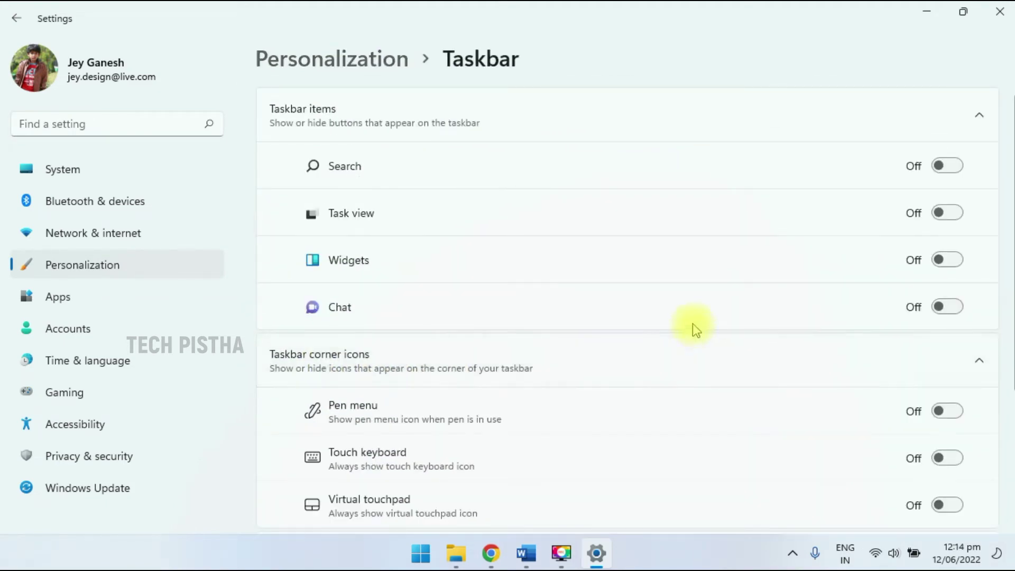
scroll(692, 323, down, 3)
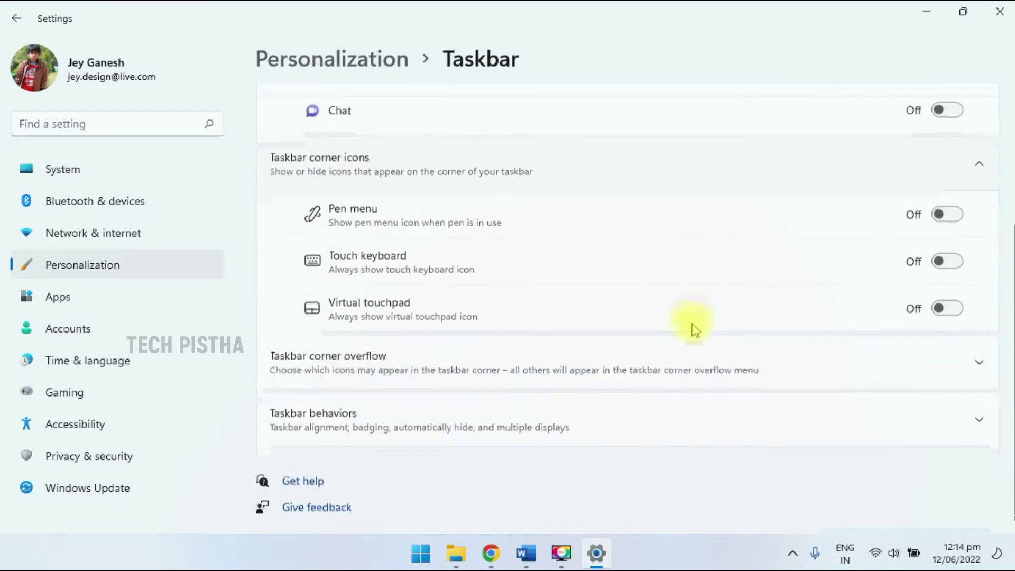
- Under Taskbar behaviors, set Taskbar alignment to Left
click(349, 427)
scroll(525, 426, down, 2)
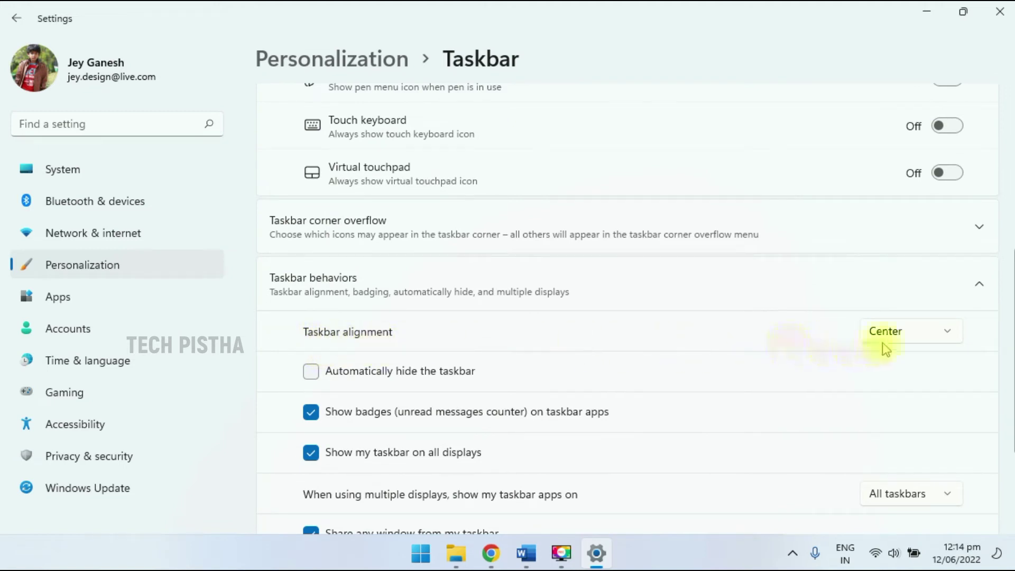
click(919, 335)
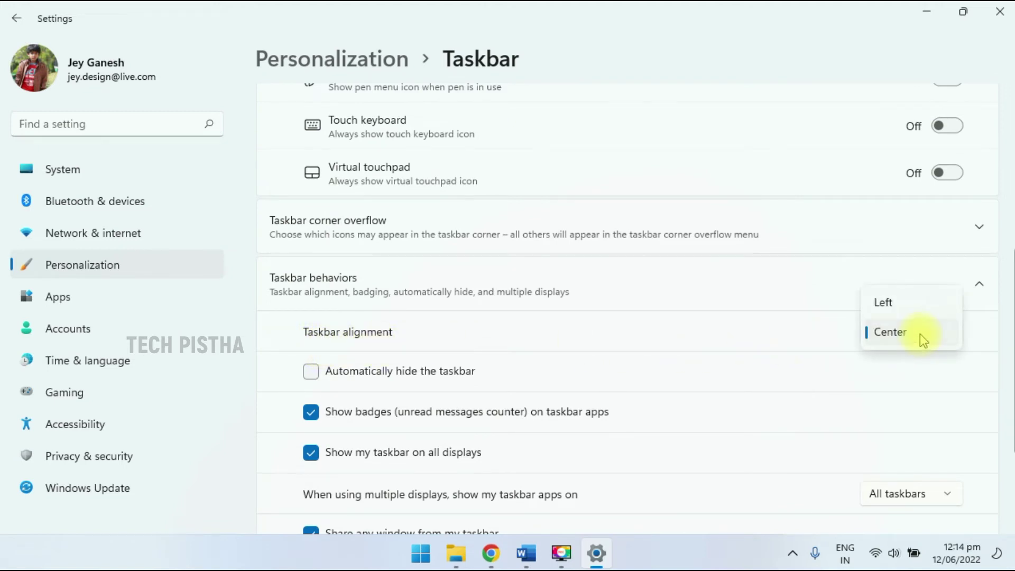
click(913, 305)
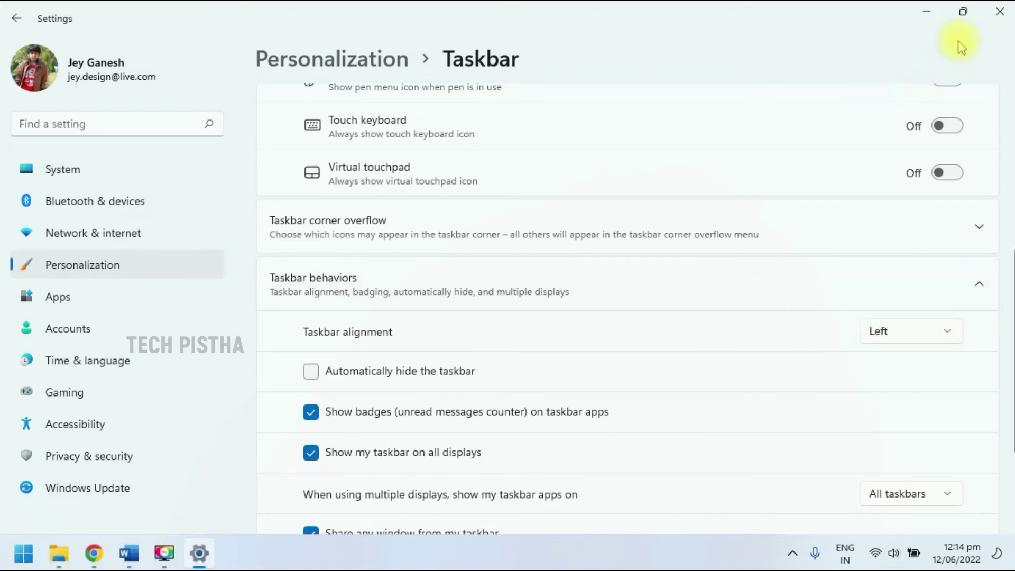
- Close the Settings window to reveal the desktop with the left-aligned taskbar
click(1001, 16)
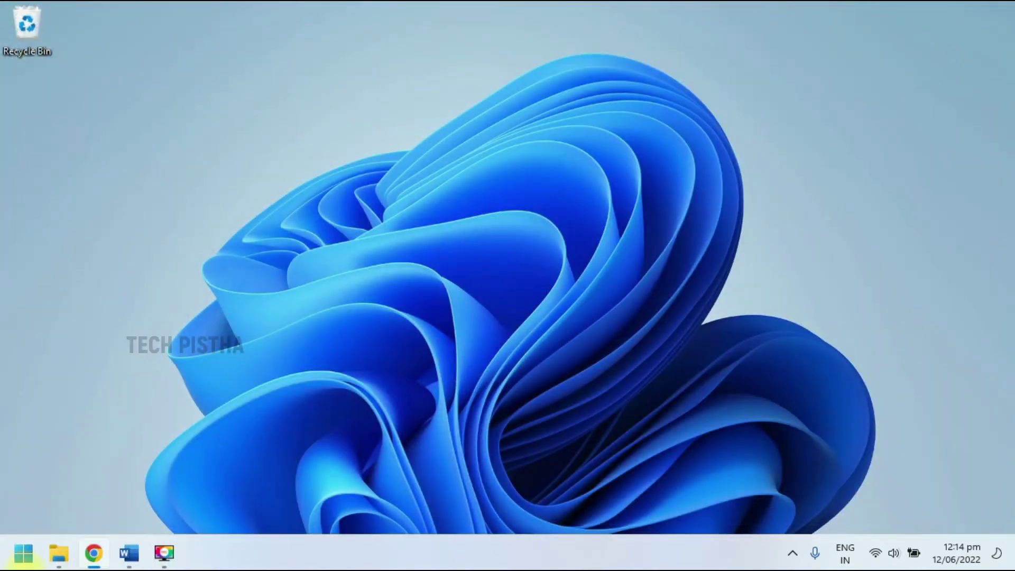